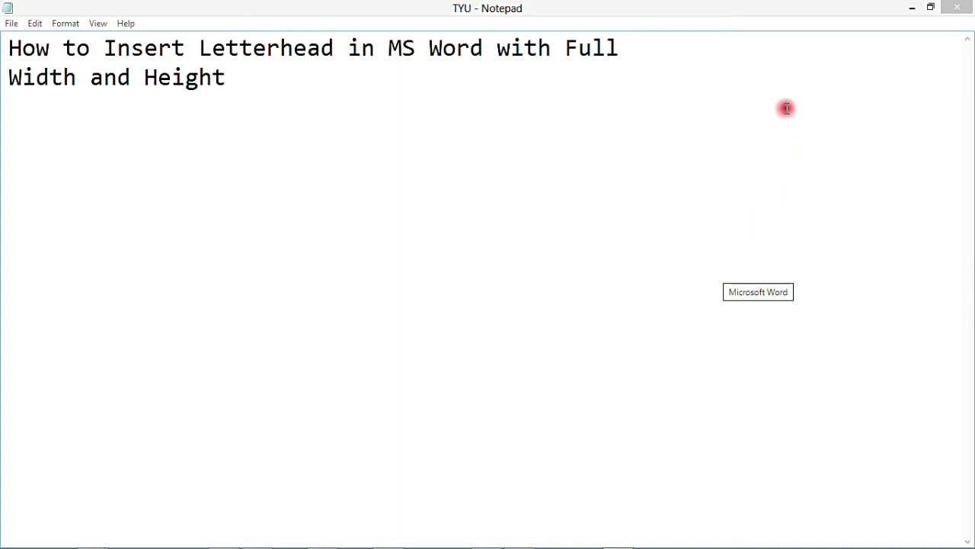
Step: Switch from Notepad to Word and create a new blank document
click(912, 8)
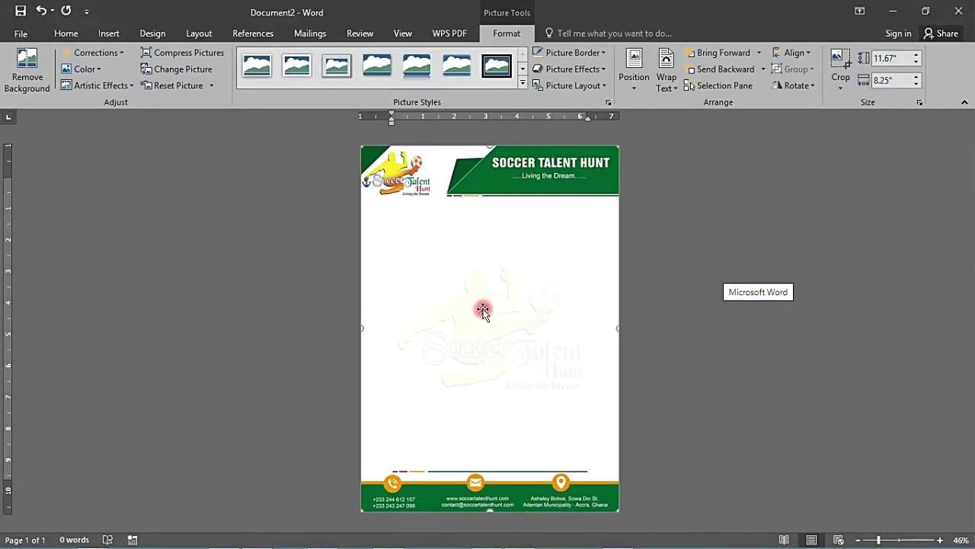
click(702, 241)
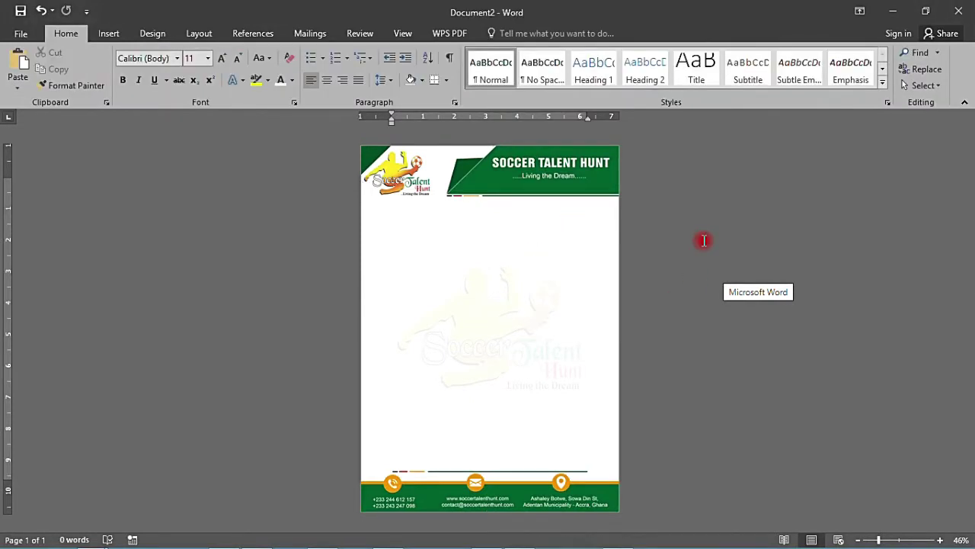
click(22, 35)
click(28, 95)
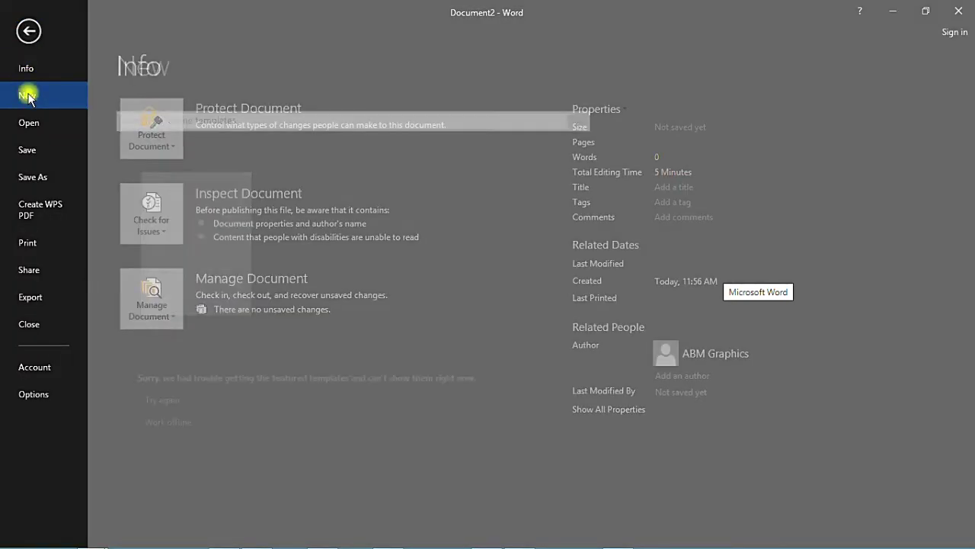
click(197, 242)
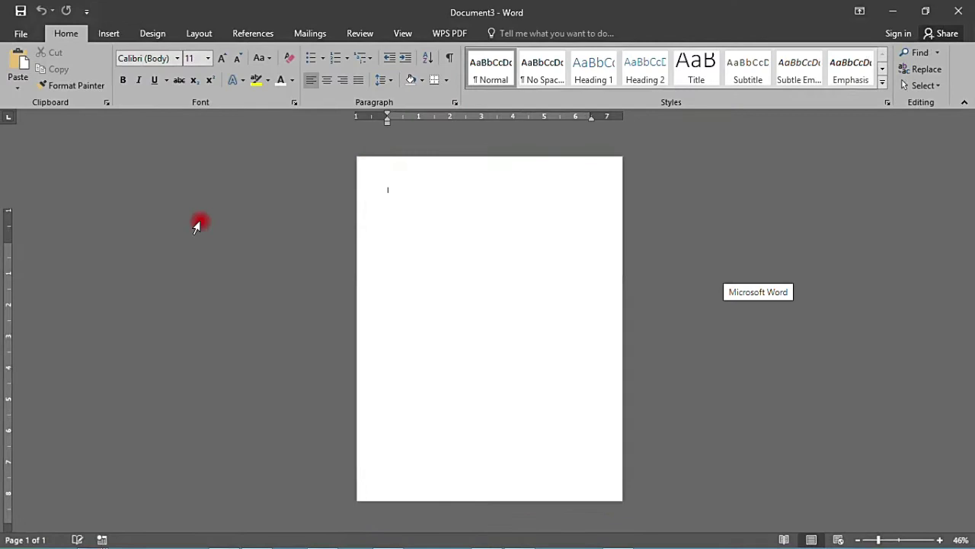
Step: Set the blank document's paper size to A4 (8.27" x 11.69")
click(200, 33)
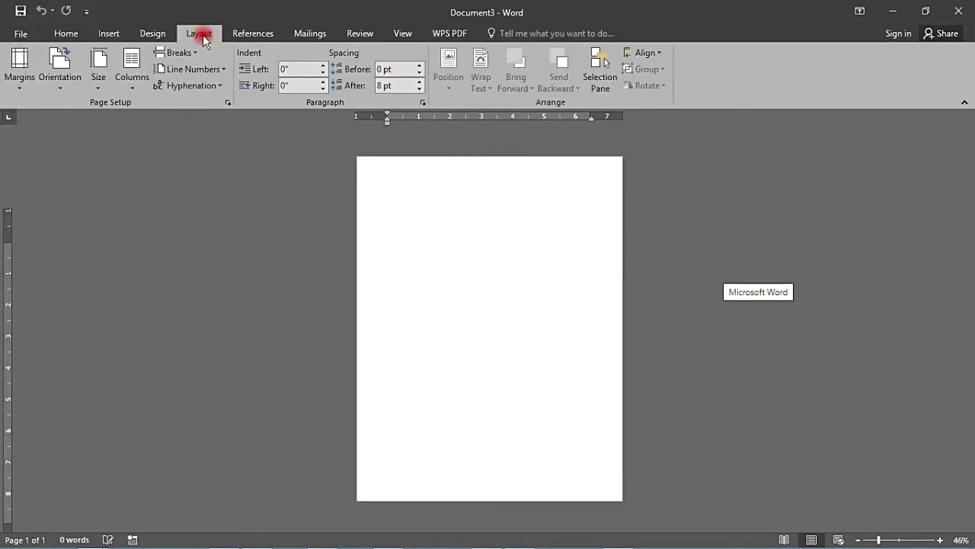
click(98, 86)
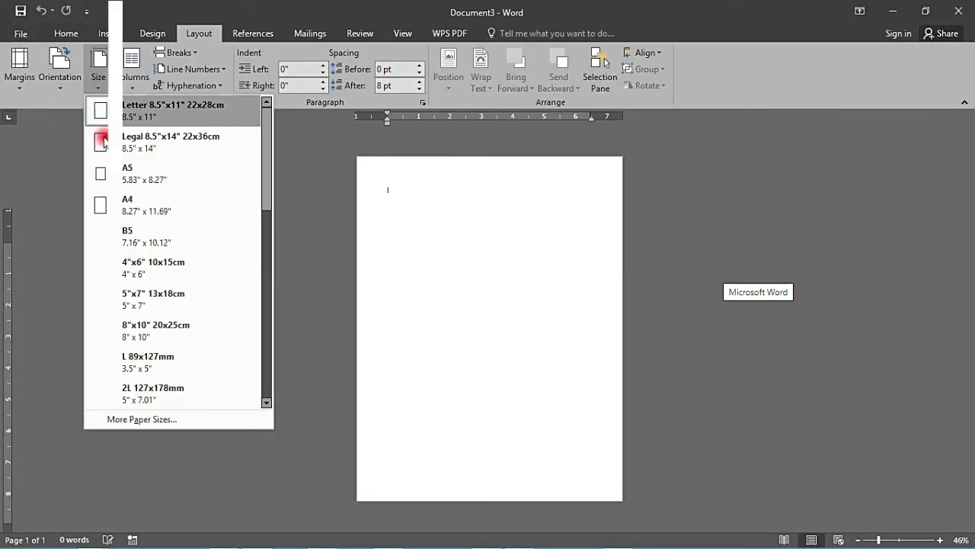
click(135, 200)
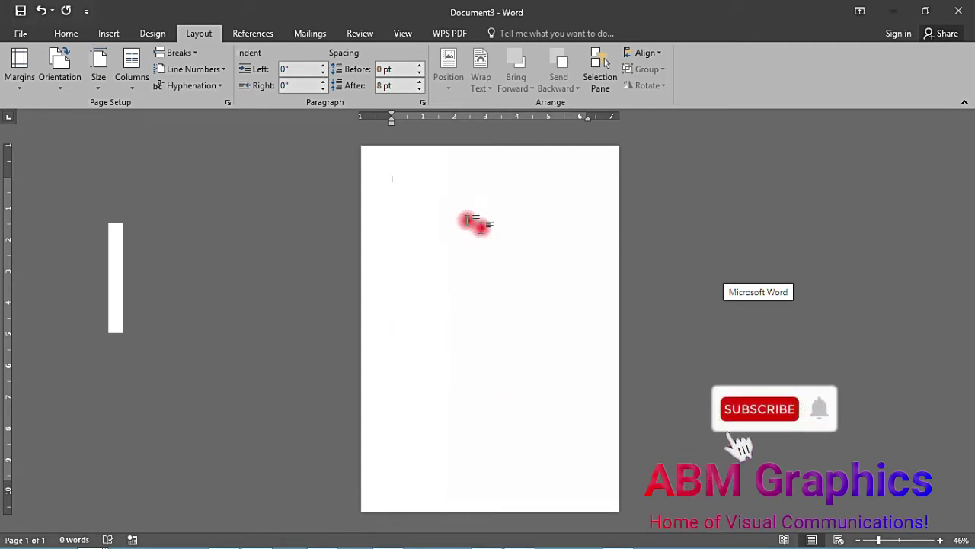
Step: Switch to Photoshop and save a copy of Soccer Talent Hunt Letterhead as a JPEG in Downloads at quality 12 (Maximum), Baseline ("Standard")
mouse_move(285, 543)
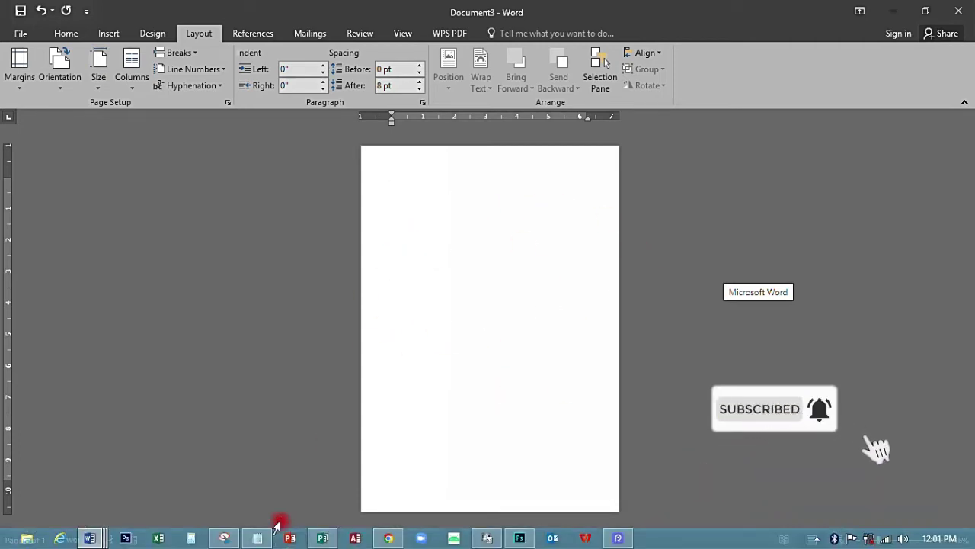
click(522, 539)
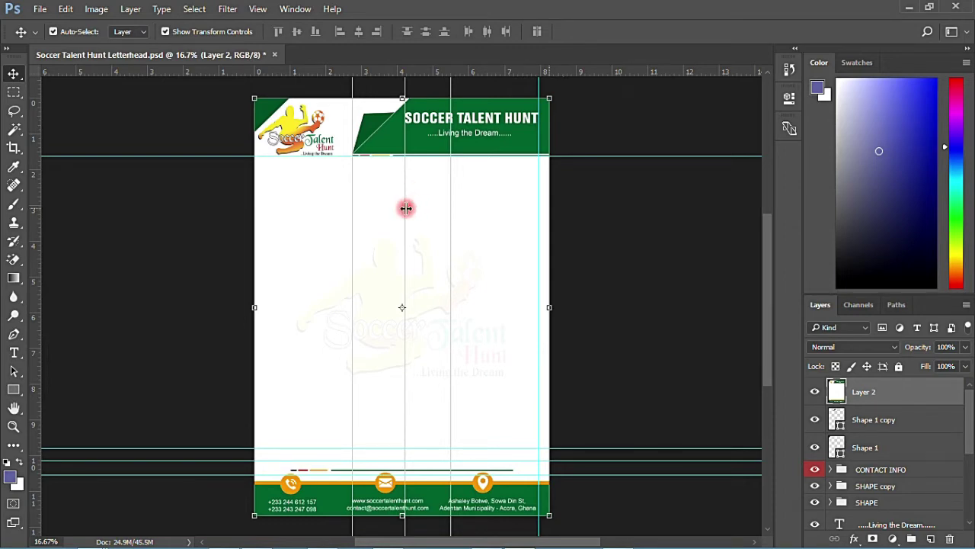
click(39, 8)
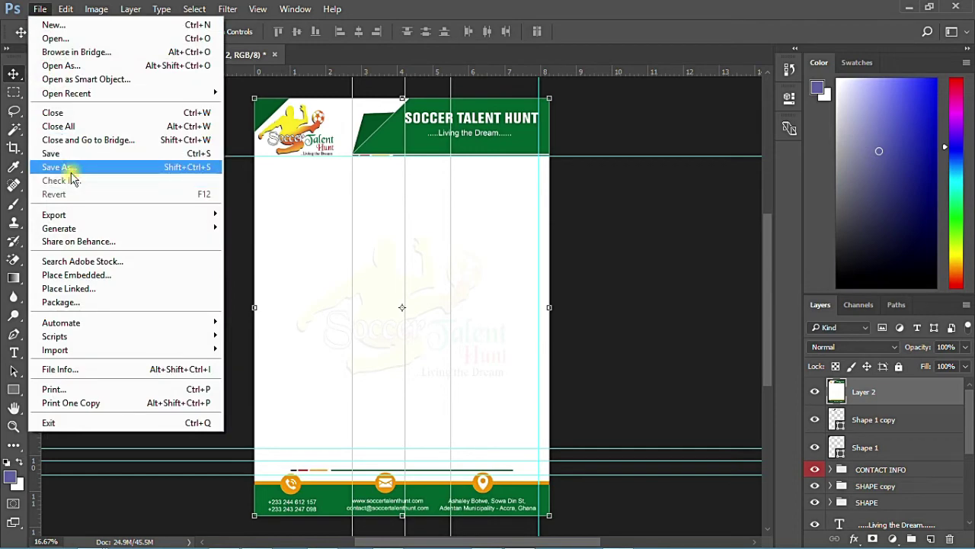
click(70, 171)
click(178, 411)
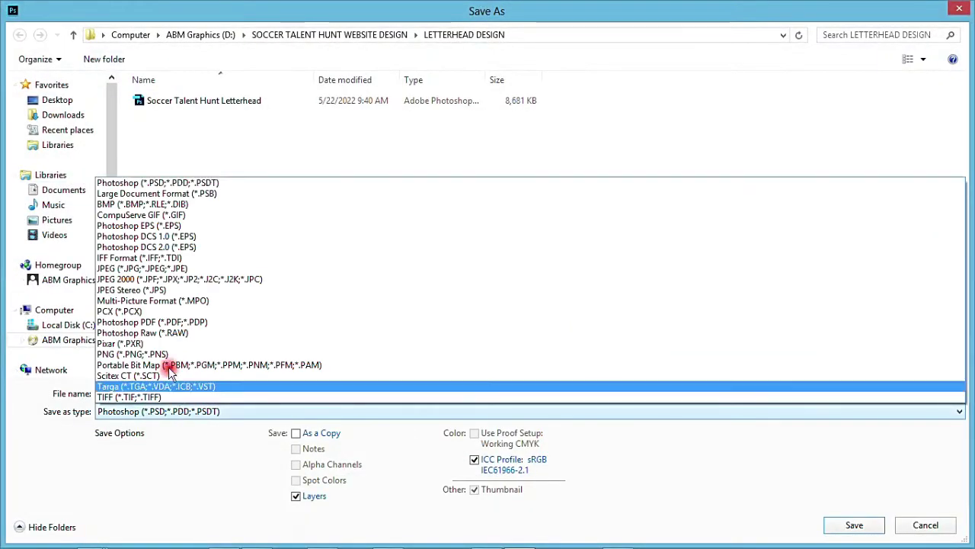
click(146, 269)
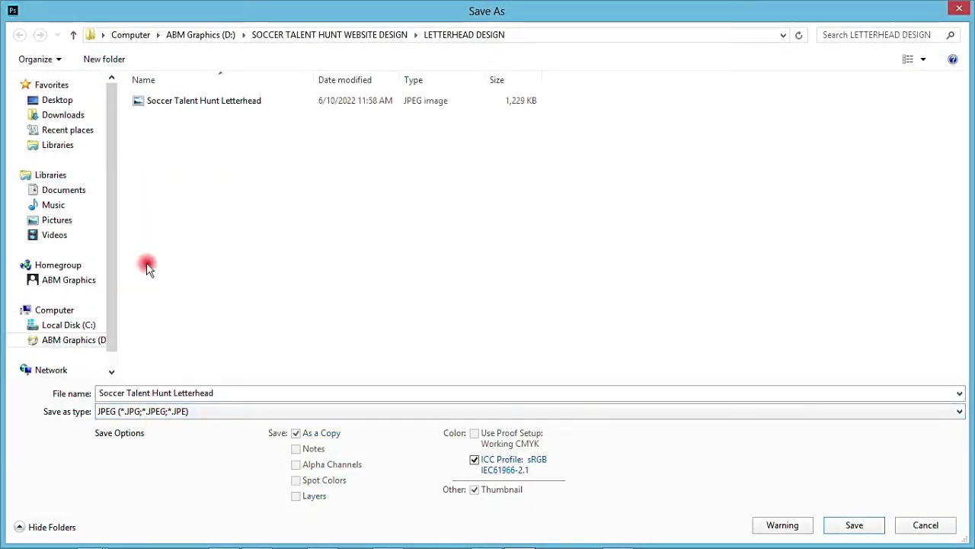
click(68, 115)
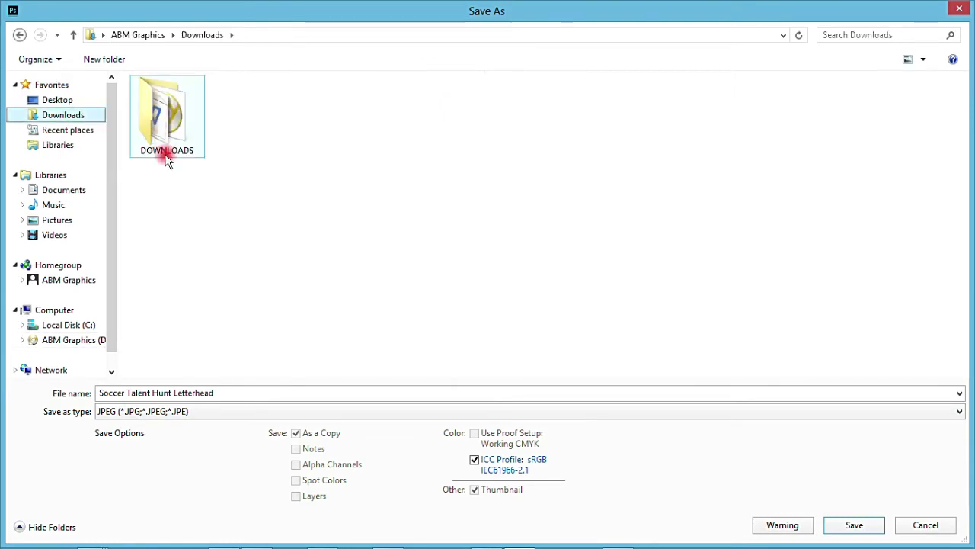
click(854, 525)
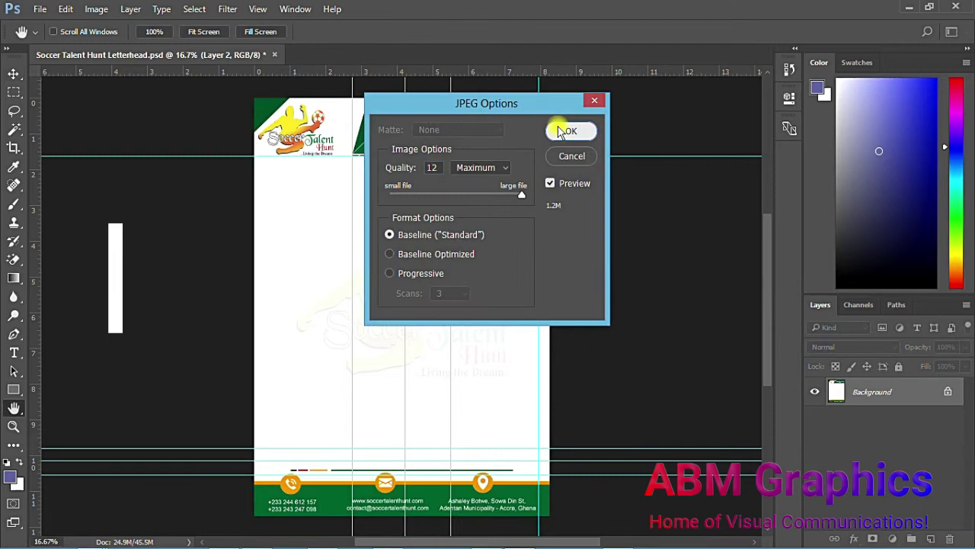
click(568, 131)
Step: Switch back to Document3 in Word and insert the Soccer Talent Hunt Letterhead picture from the Downloads folder
mouse_move(198, 535)
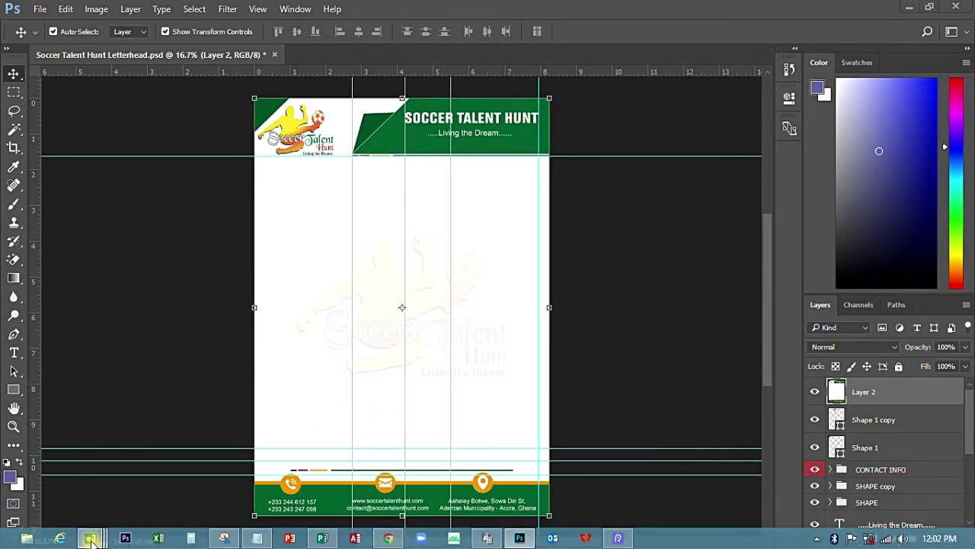
mouse_move(91, 539)
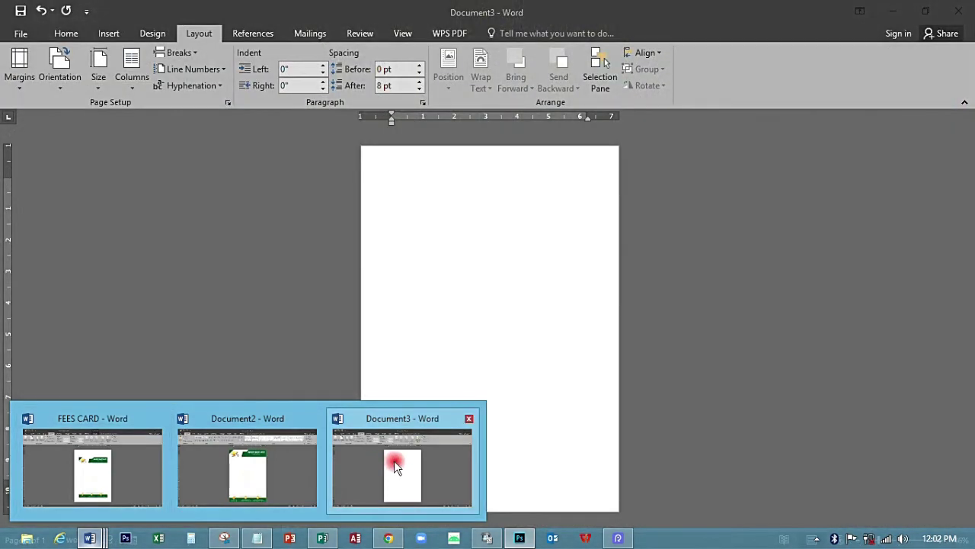
click(394, 460)
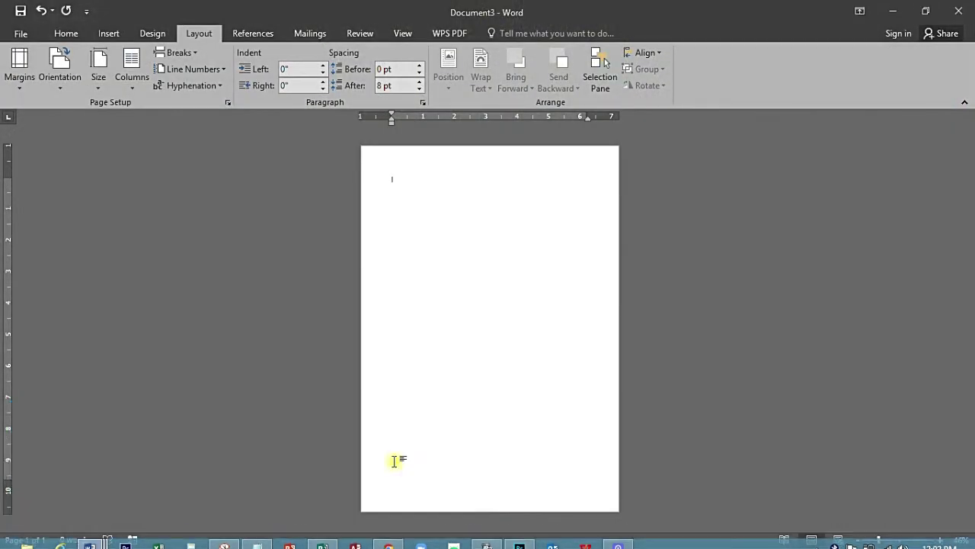
click(108, 35)
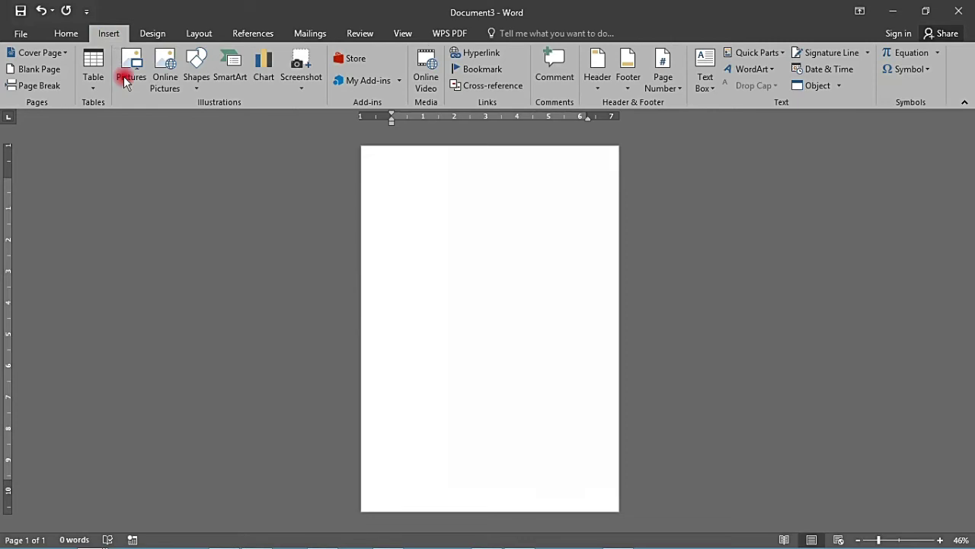
click(131, 77)
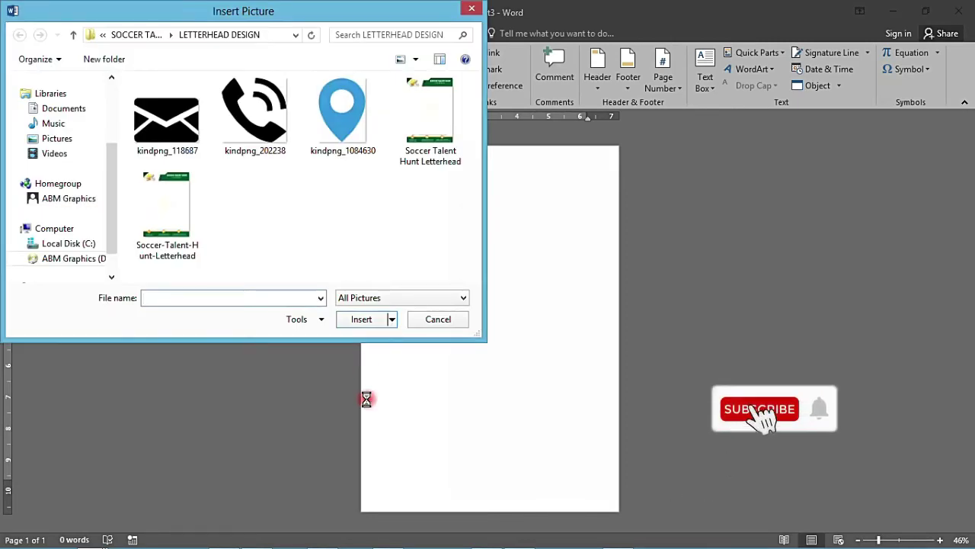
drag(112, 157, 116, 93)
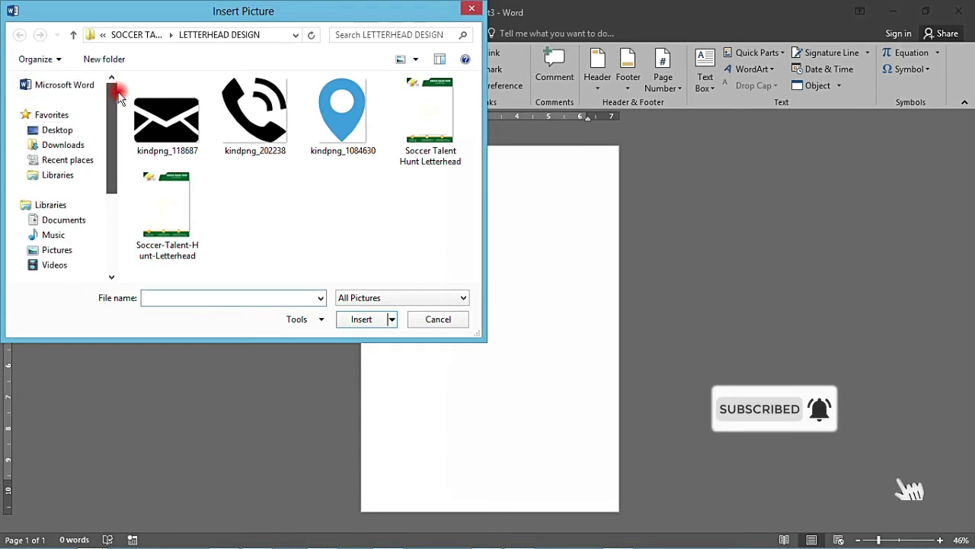
click(61, 145)
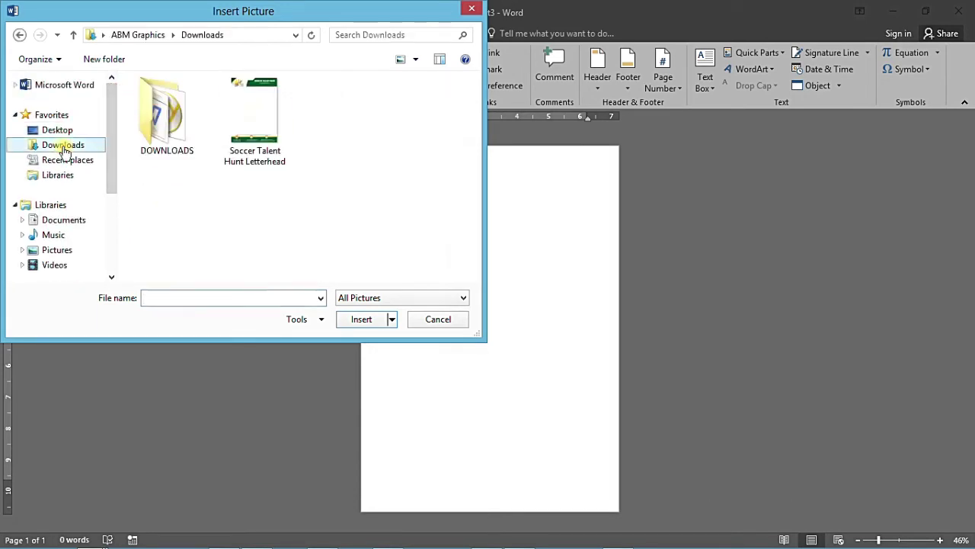
double_click(245, 117)
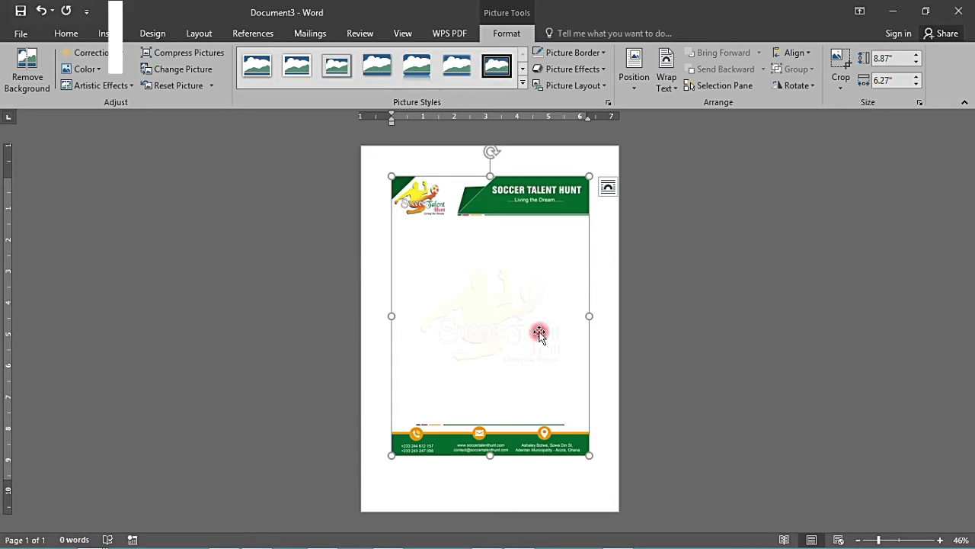
Step: Try to stretch the letterhead picture sideways to the page edges by its side handles, and undo the resizing
drag(593, 314, 632, 314)
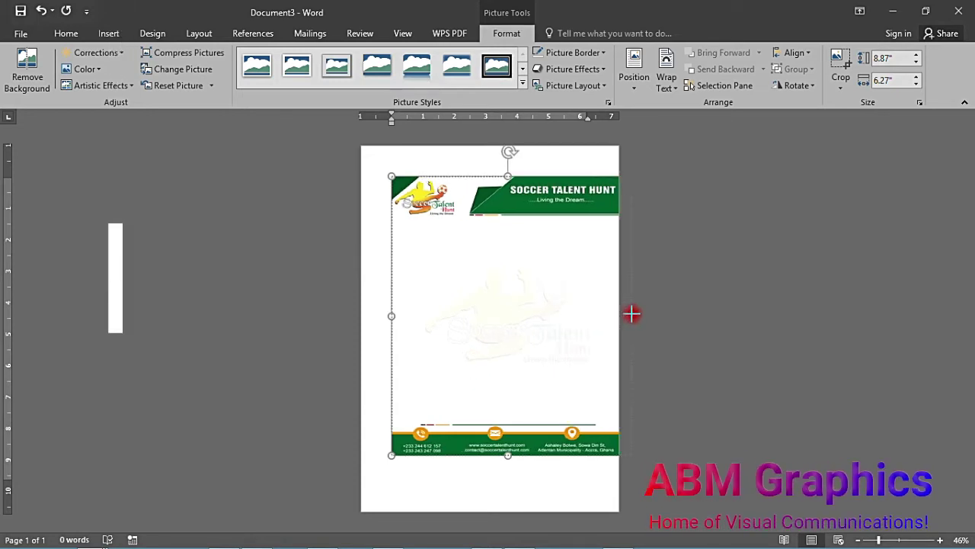
drag(391, 316, 355, 316)
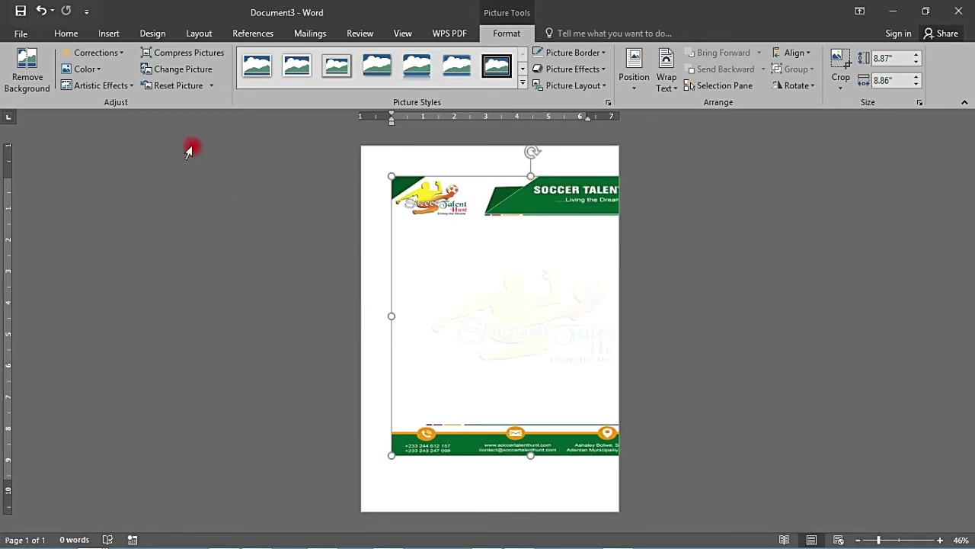
click(41, 11)
click(41, 11)
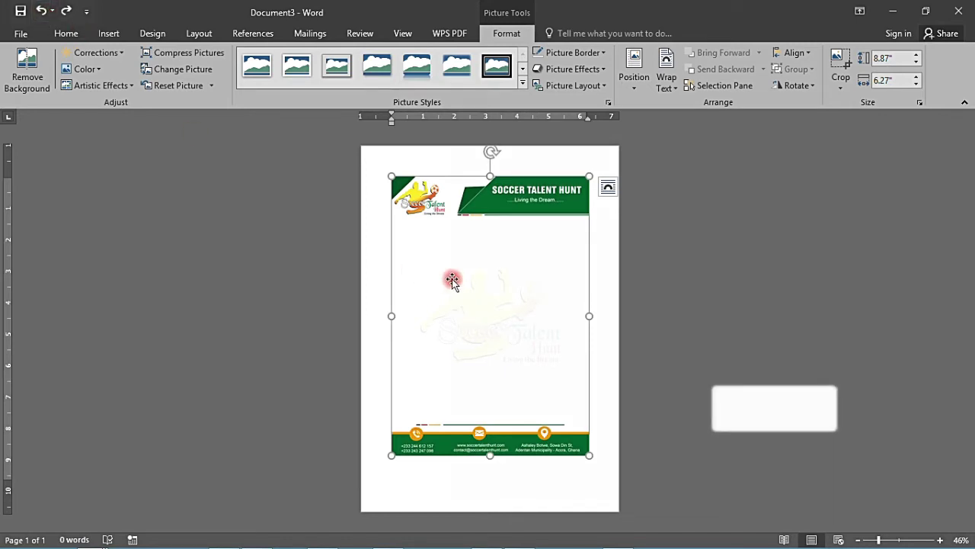
Step: Scale the letterhead picture to 100% height and width relative to its original size, with the aspect ratio locked
click(491, 232)
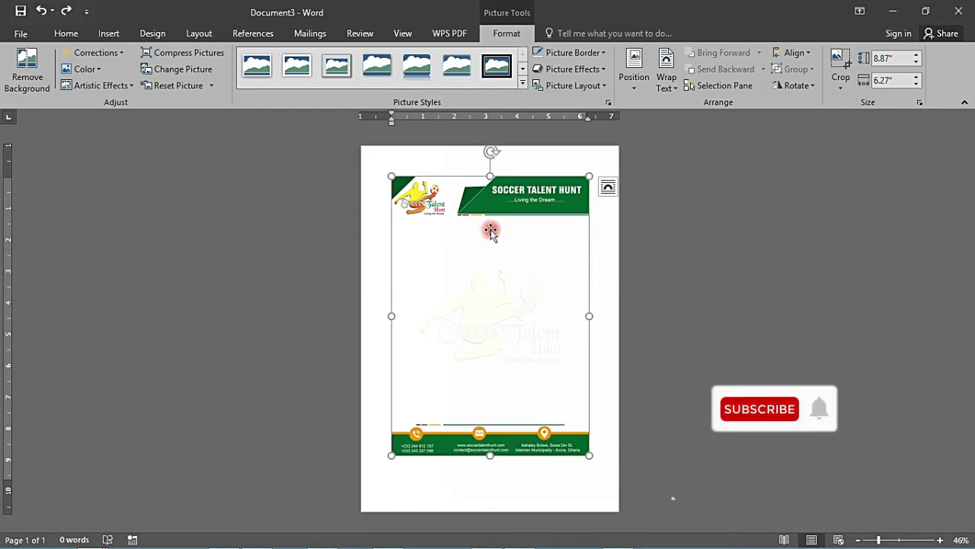
right_click(489, 257)
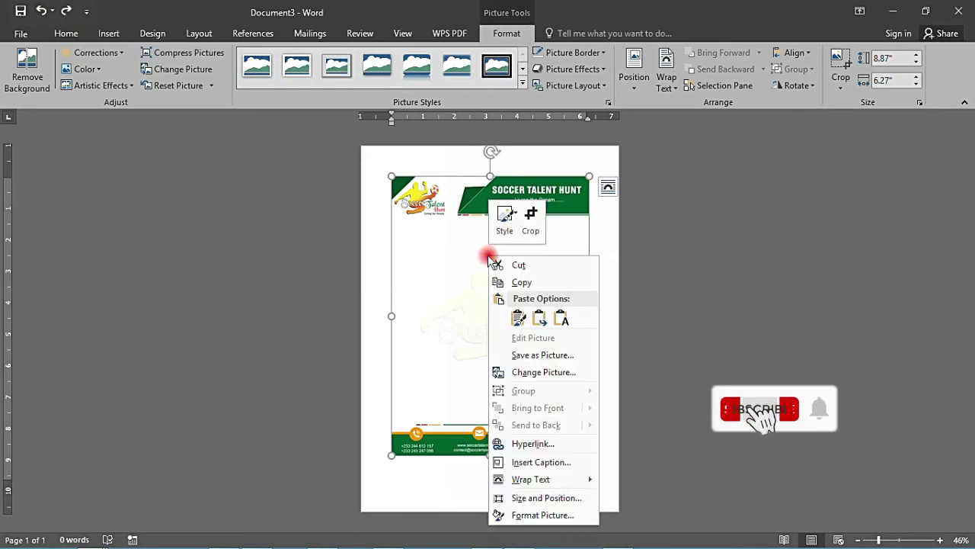
click(534, 498)
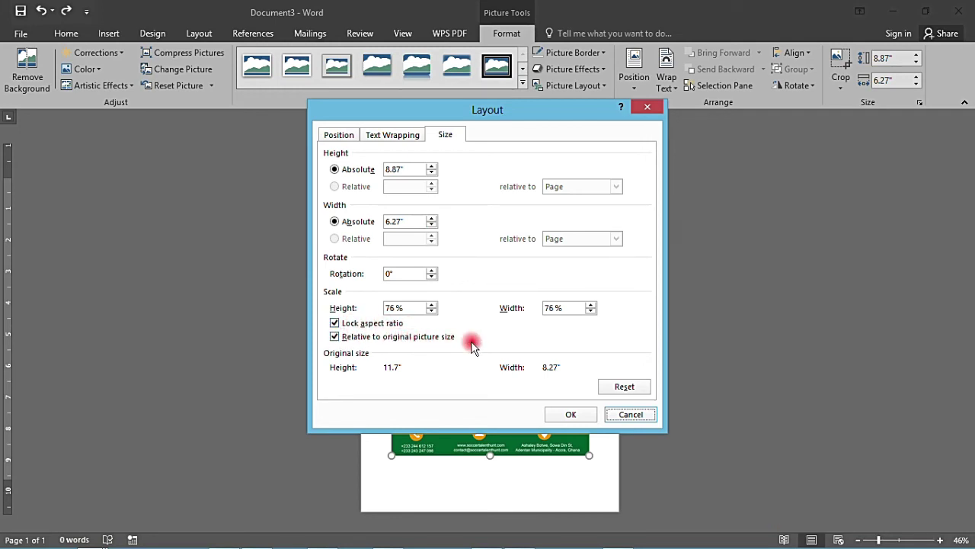
click(391, 308)
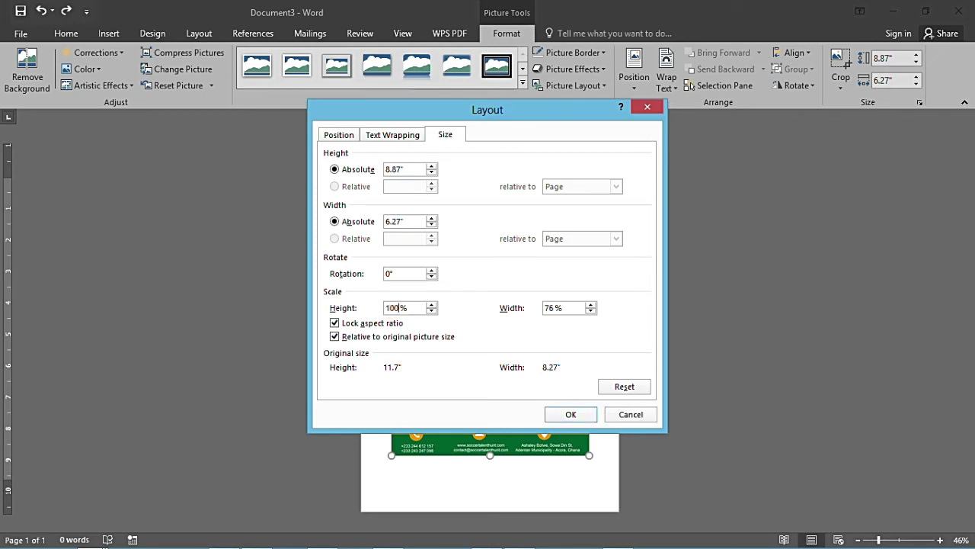
click(405, 308)
click(555, 307)
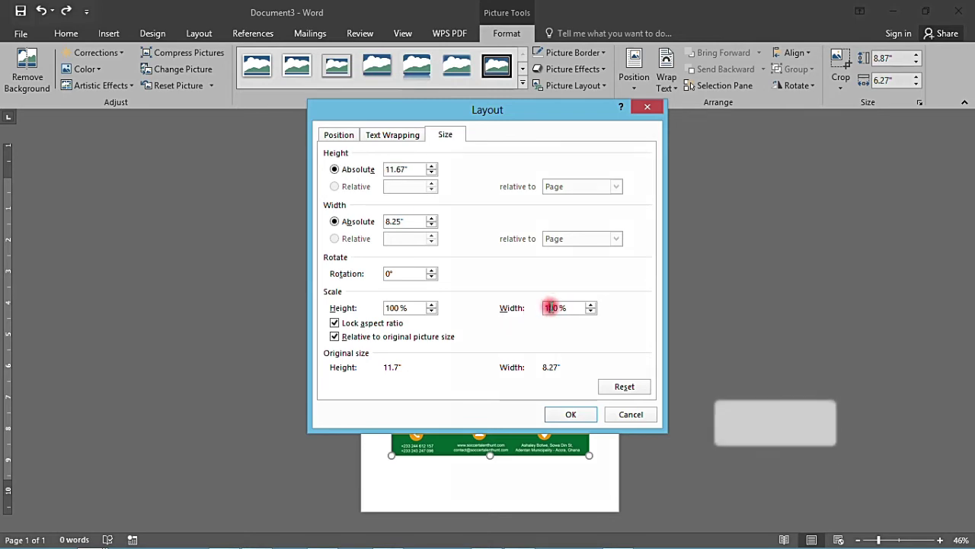
click(525, 355)
Step: Set the letterhead picture's text wrapping style to Behind text
click(384, 136)
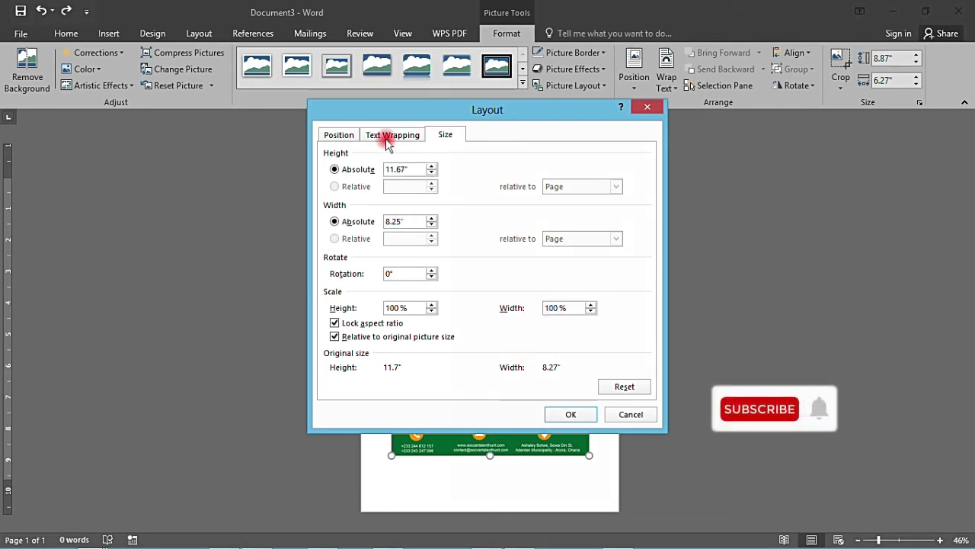
click(387, 140)
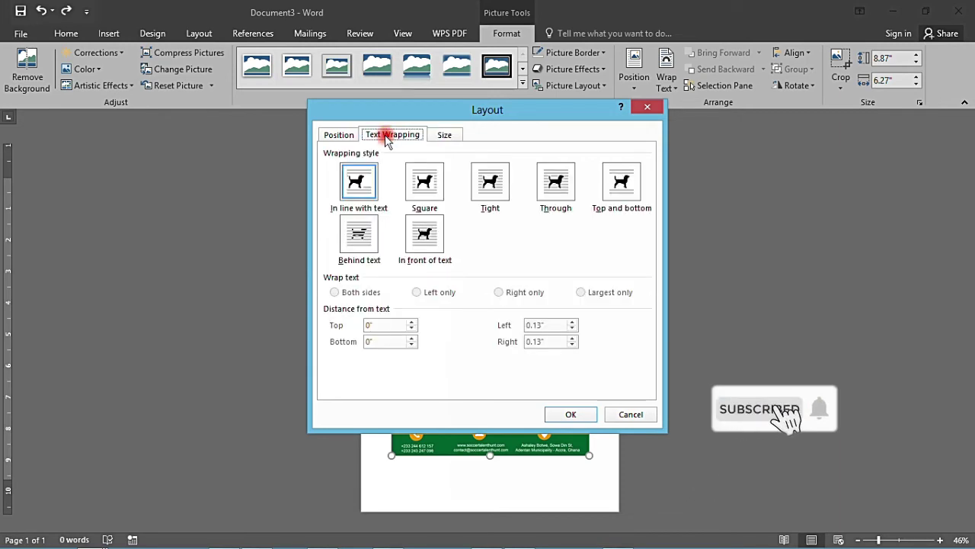
click(366, 245)
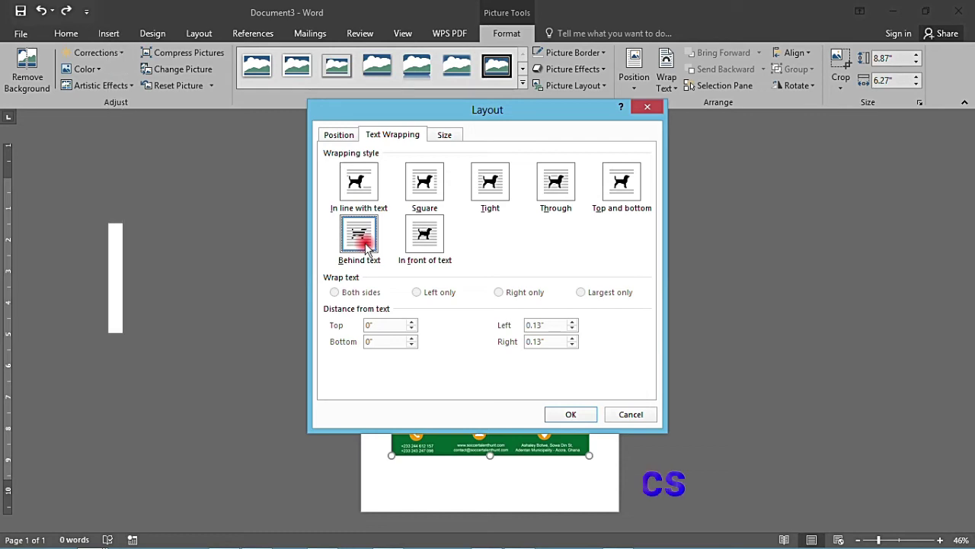
Step: Position the letterhead picture with Centered horizontal alignment and Top vertical alignment, both relative to Page, and apply the layout settings
click(354, 135)
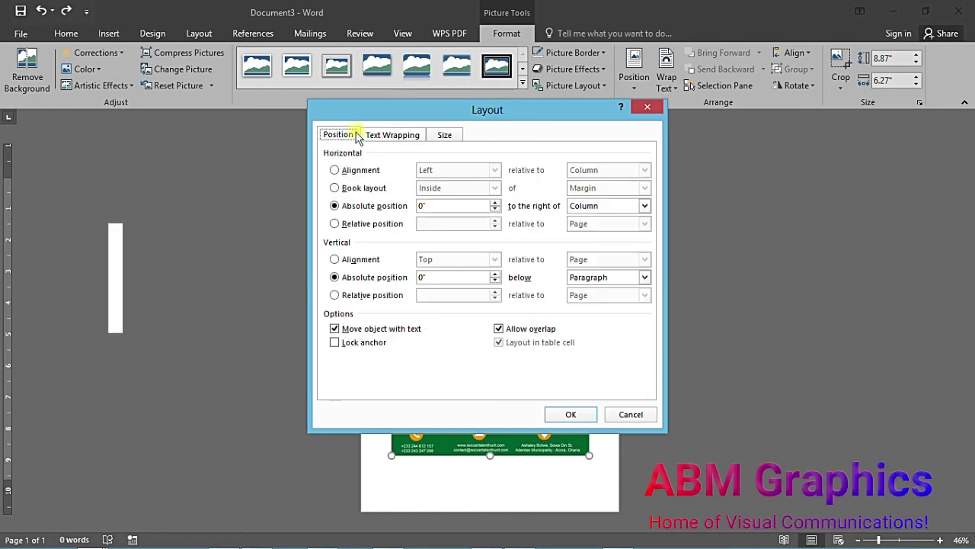
click(341, 170)
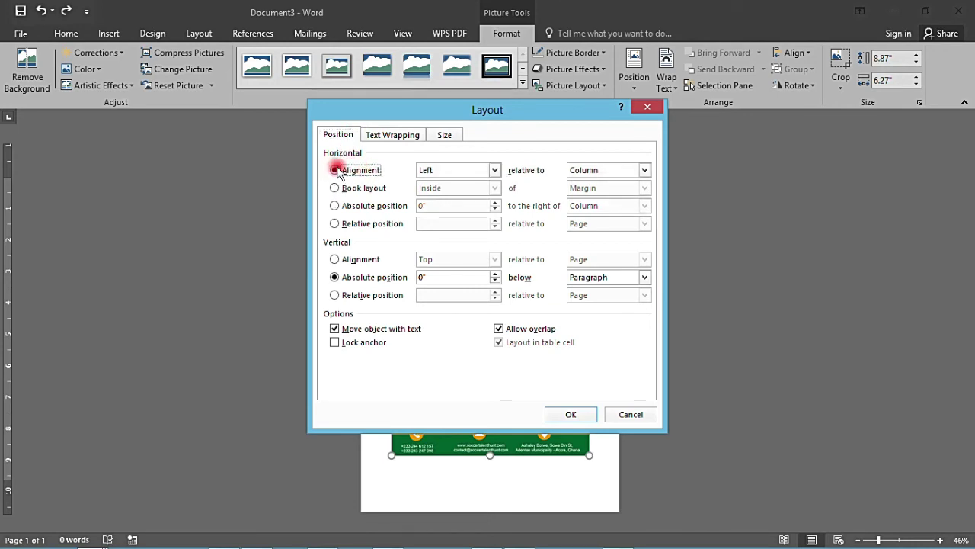
click(489, 170)
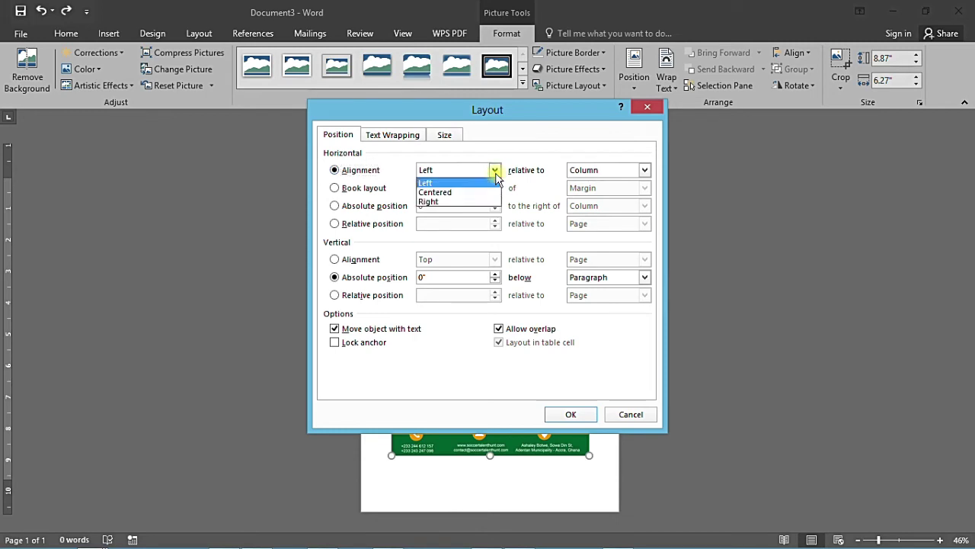
click(440, 192)
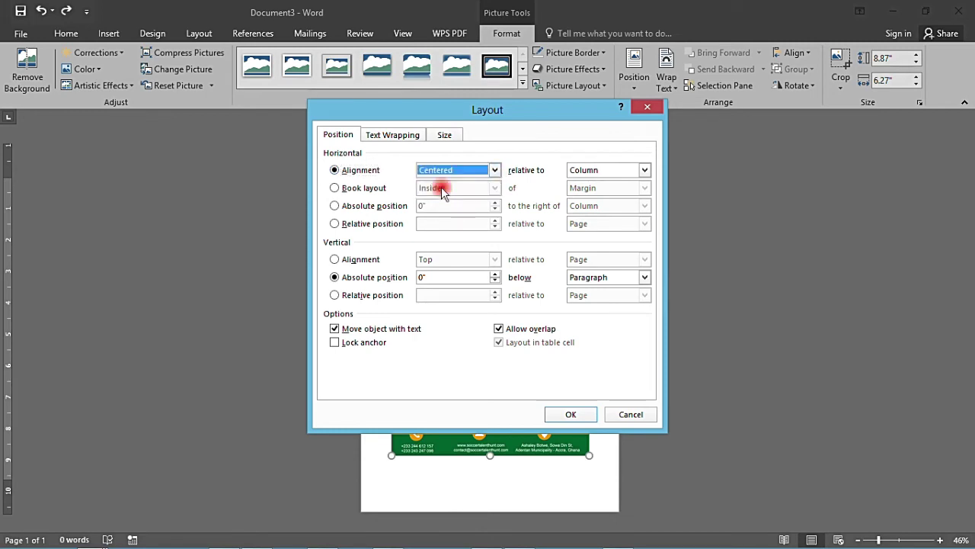
click(639, 171)
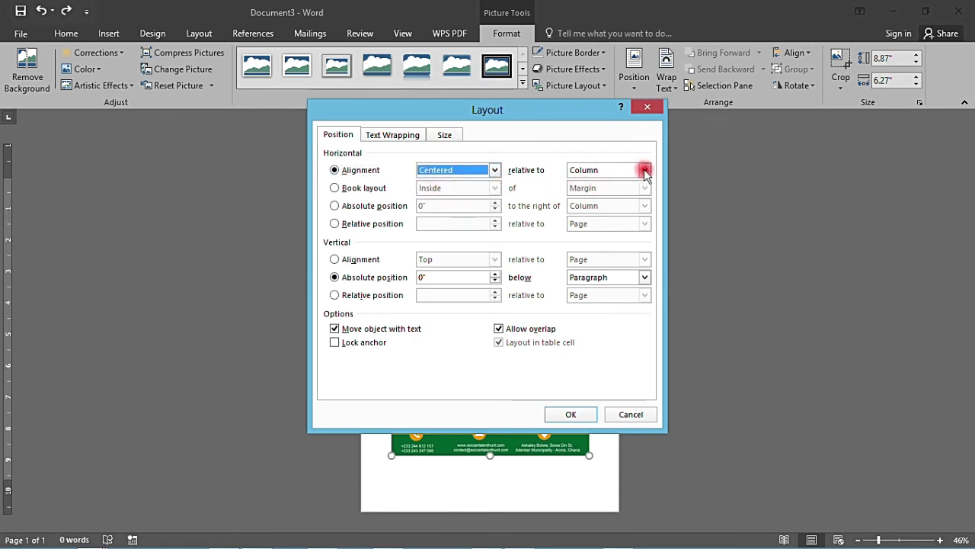
click(585, 192)
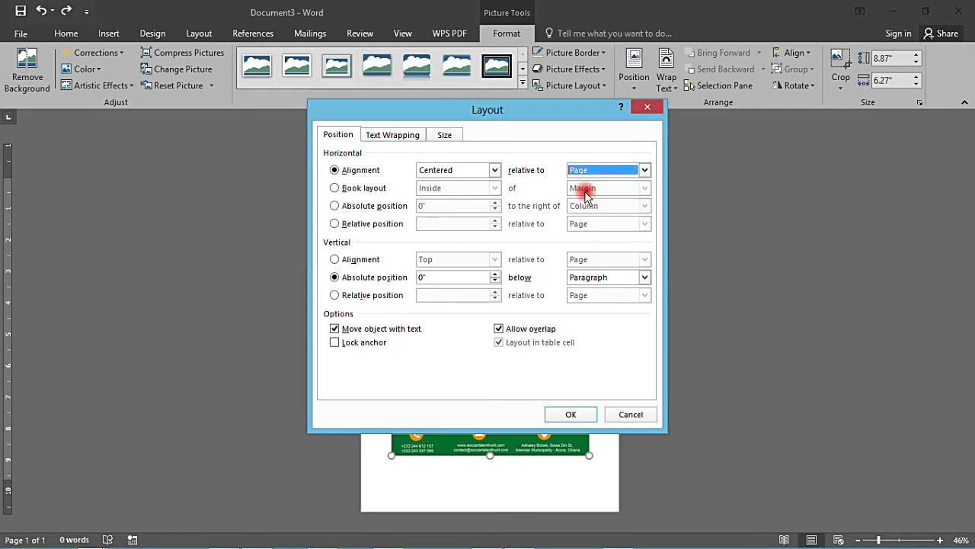
click(347, 257)
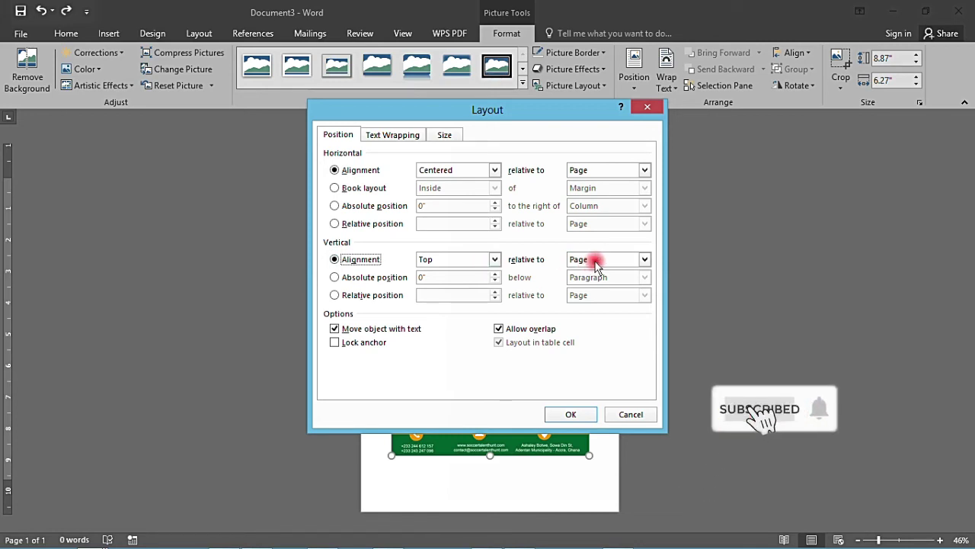
click(570, 416)
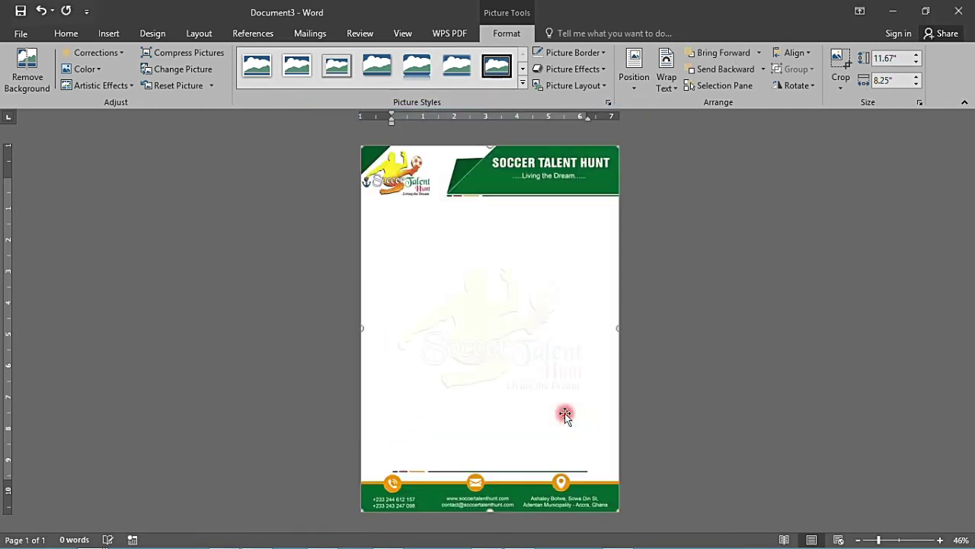